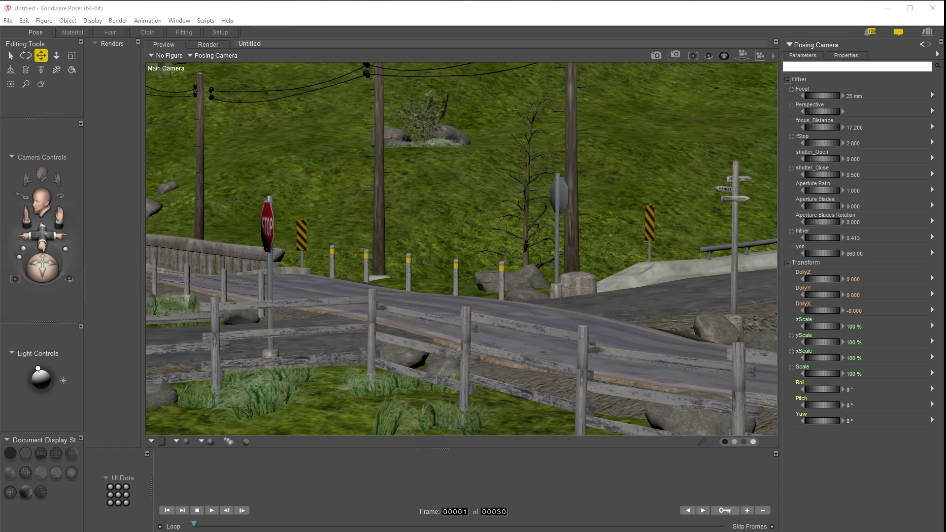
Look up the RuralCrossRoads figure in the library's CrossRoads-Rural category and put the library away
click(926, 32)
drag(904, 143, 752, 106)
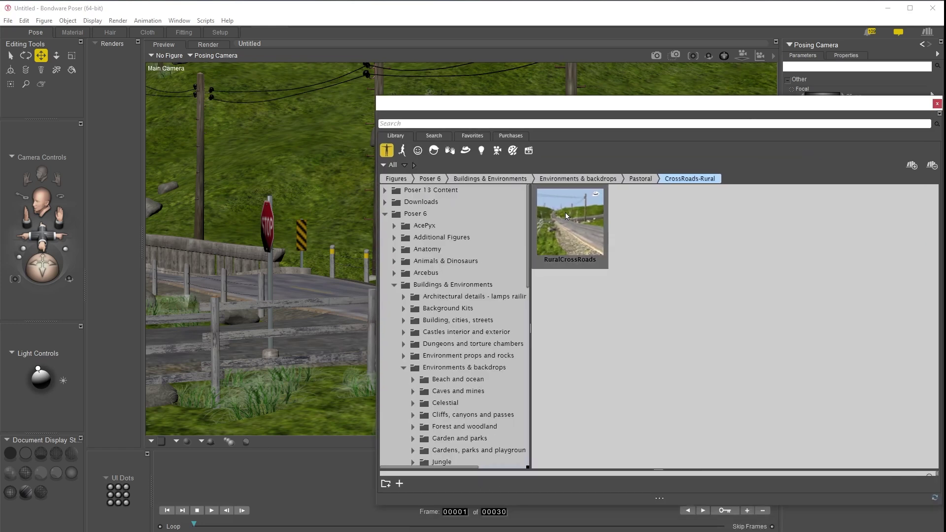
drag(612, 105, 945, 69)
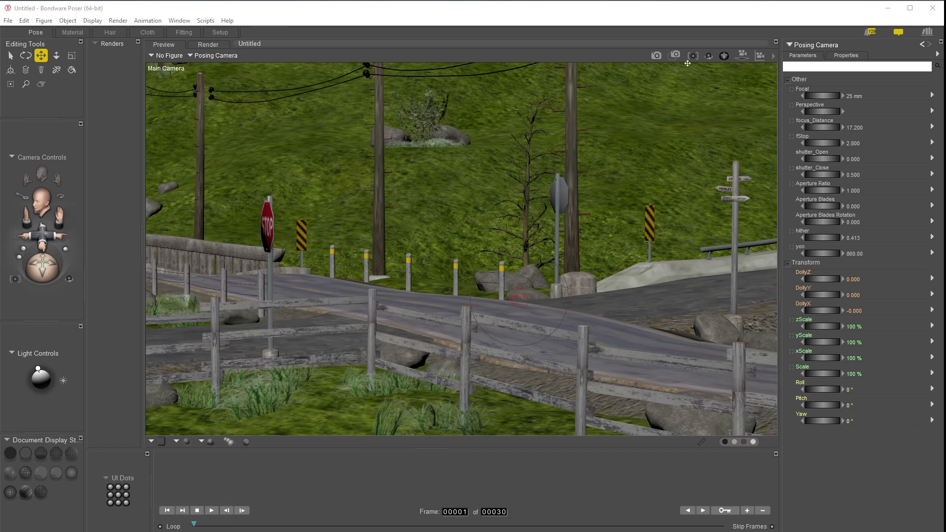
Open the render settings and render the crossroads scene from the Main Camera with SuperFly
click(772, 57)
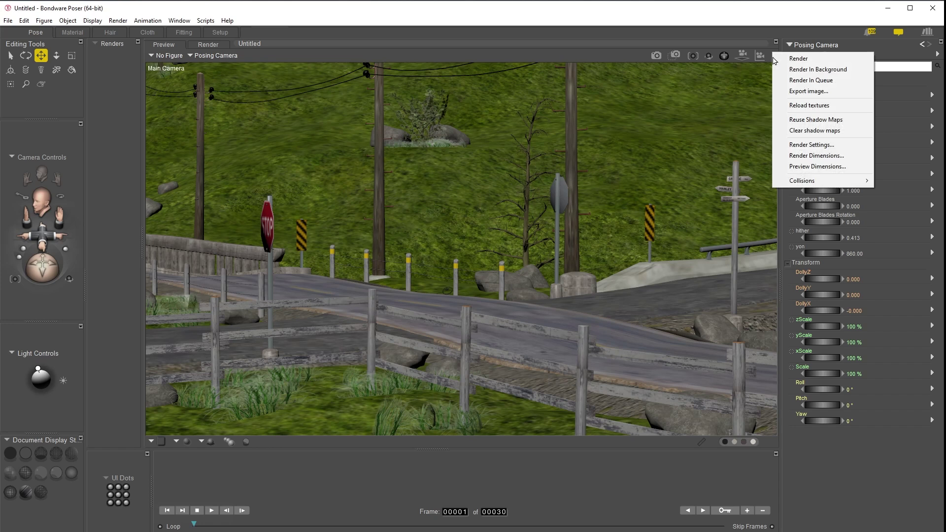
click(826, 145)
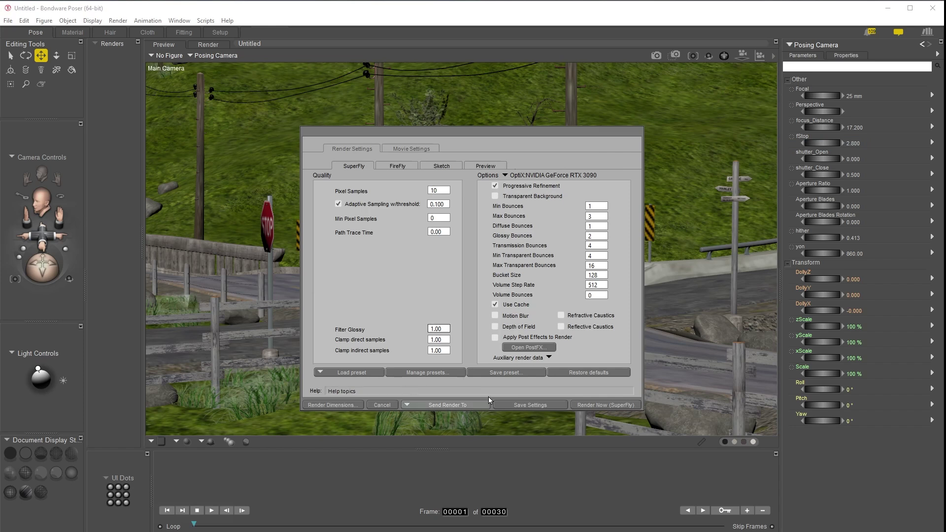
click(588, 406)
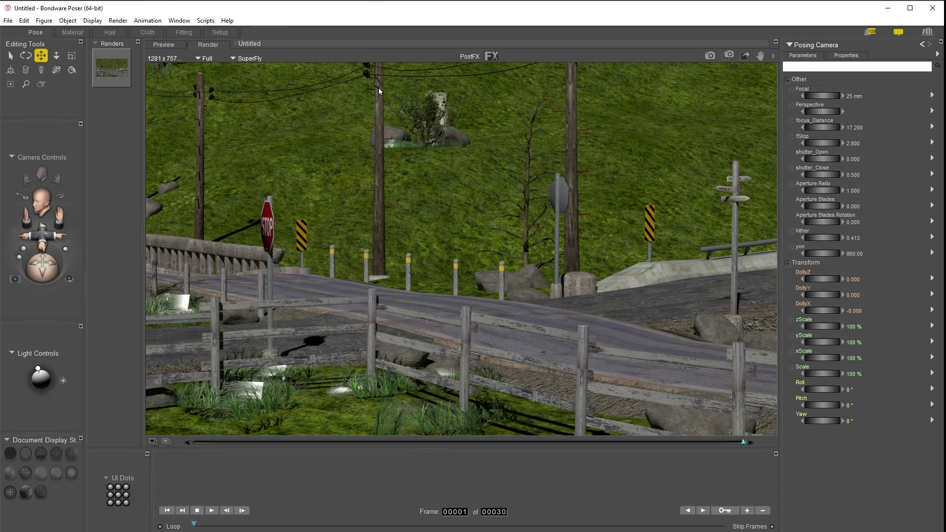
Return to the preview, view the hillside bush and rocks through the Aux Camera, and display the scene as hidden-line wireframe
click(417, 120)
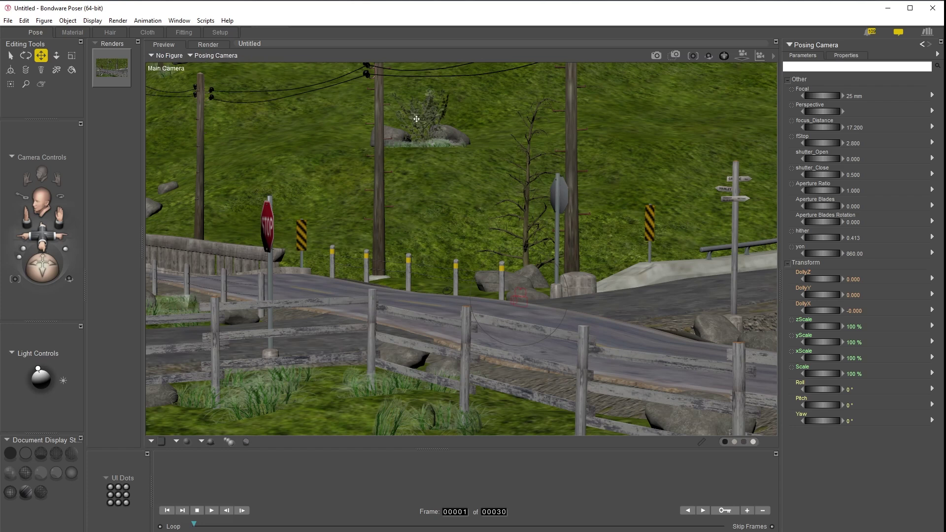
key(ctrl+y)
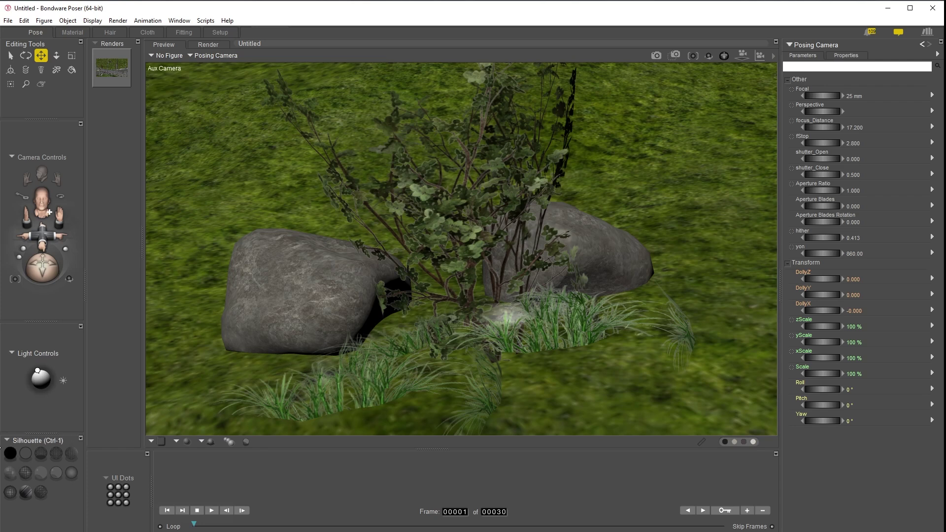
click(57, 454)
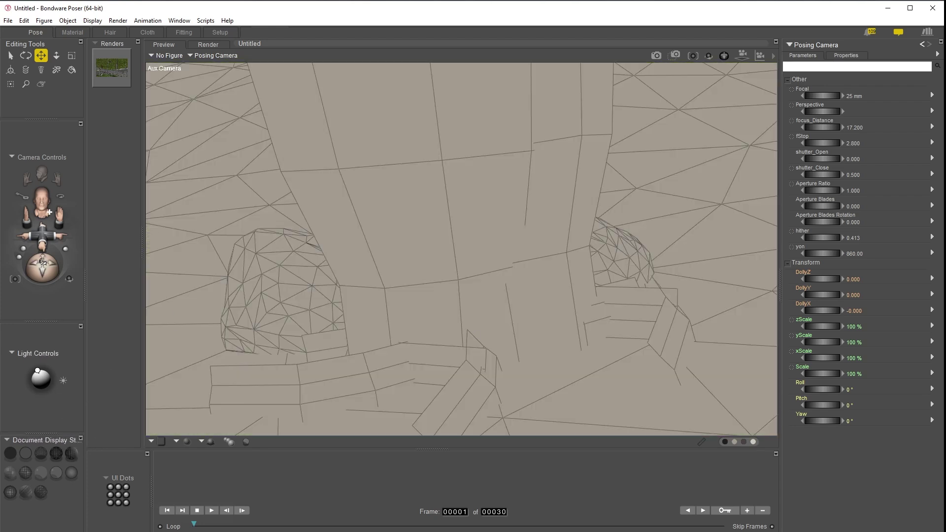
drag(43, 234, 43, 283)
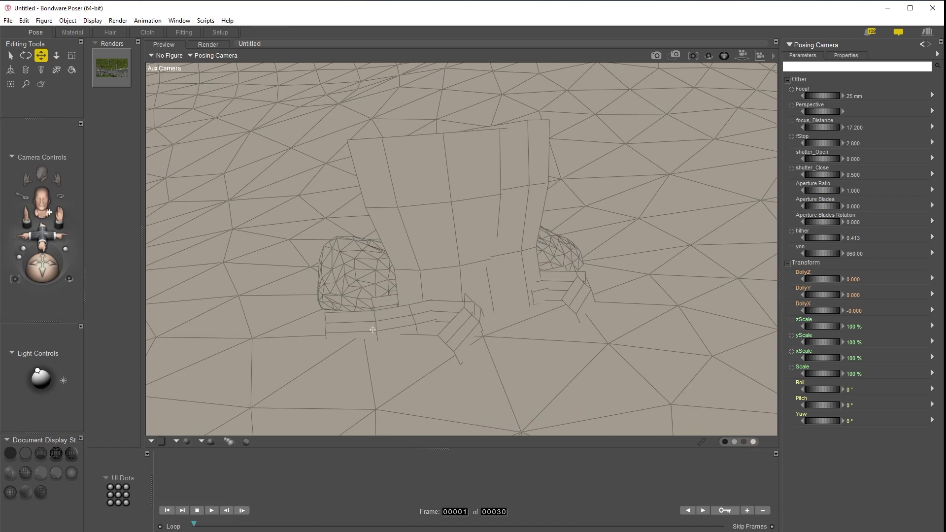
click(15, 279)
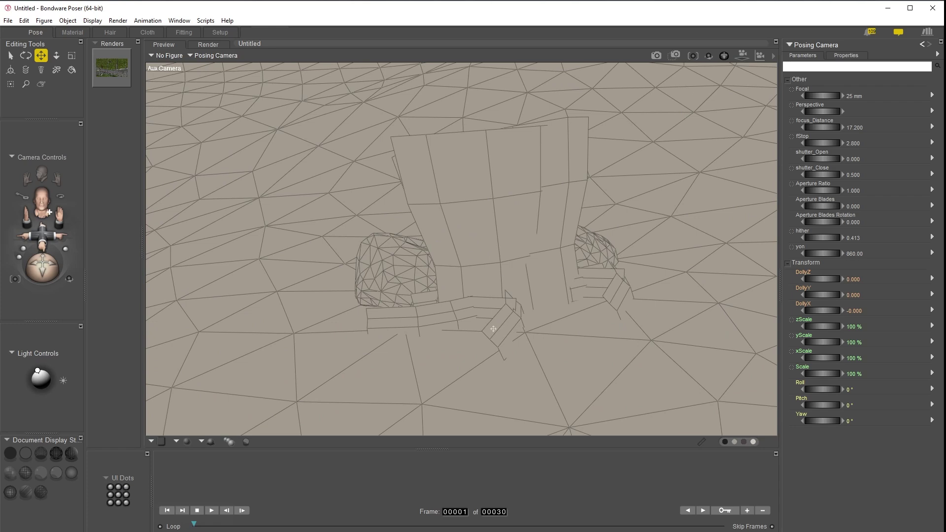
Select the fb_RCR_GrassClusters_1 prop in front of the bush and set the document display style to Texture Shaded
right_click(501, 323)
mouse_move(541, 347)
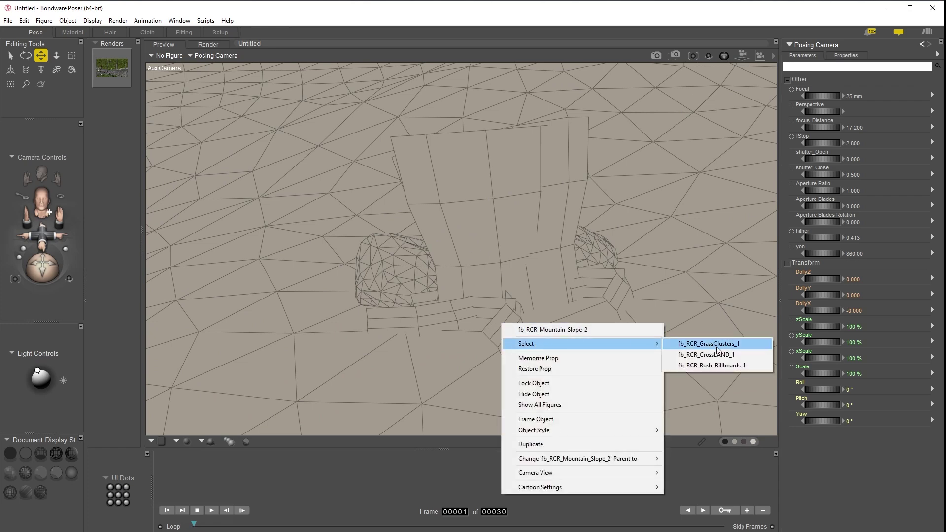
click(713, 344)
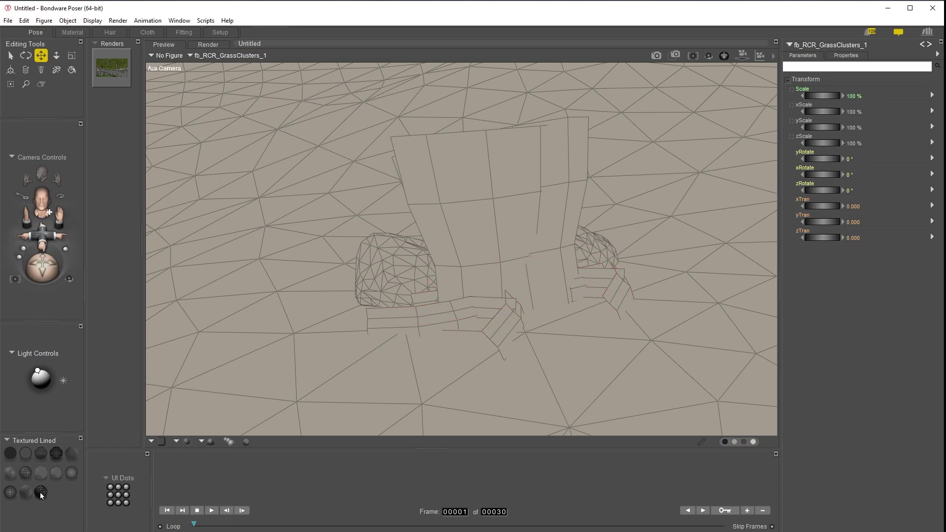
click(25, 493)
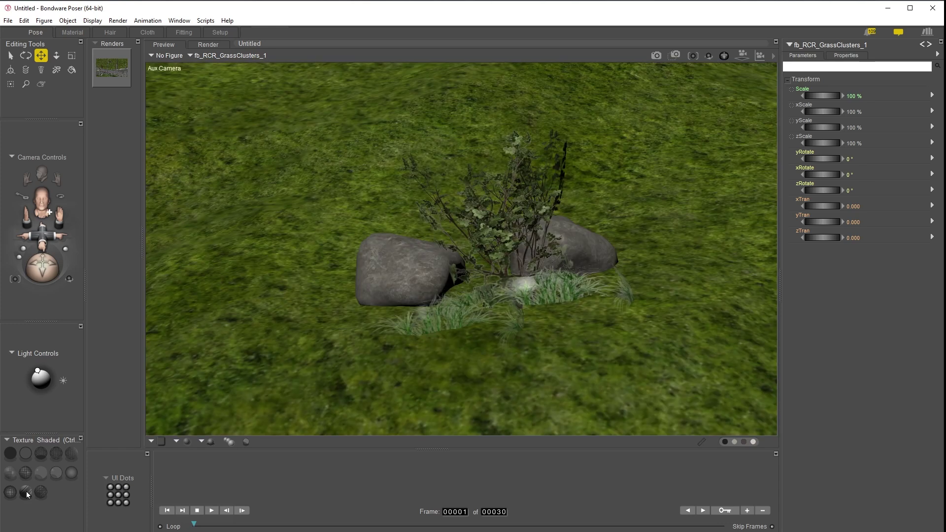
drag(42, 234, 40, 281)
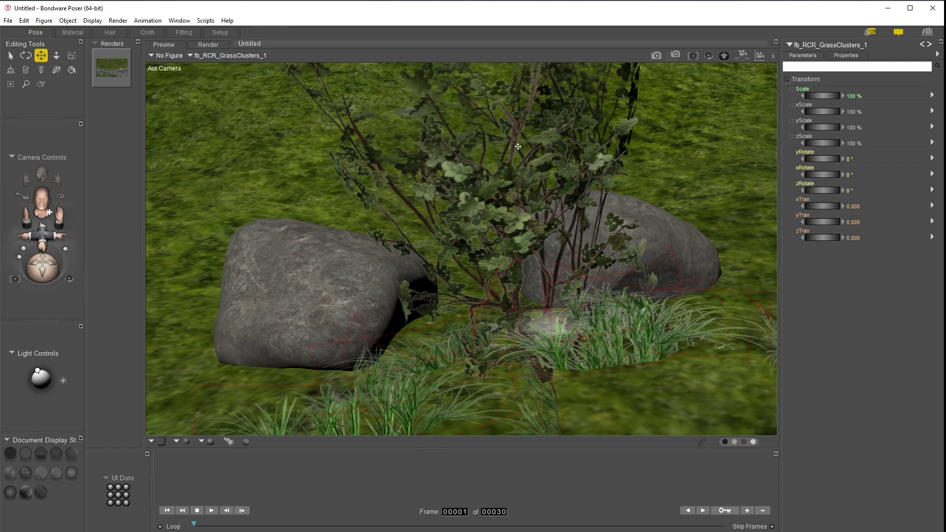
drag(46, 235, 81, 273)
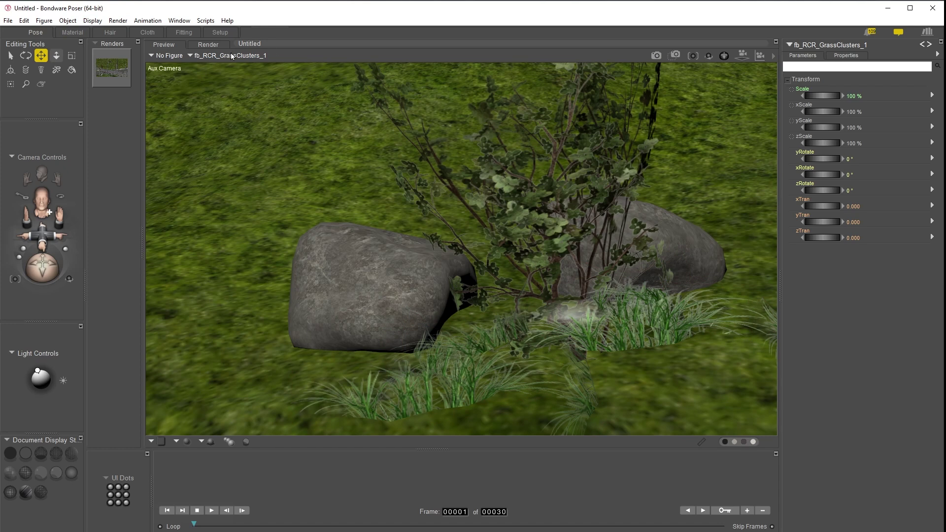
Open the grass clusters' material 4 nodes, show the Image_Map_2 preview and place that node beside Image_Map
click(79, 32)
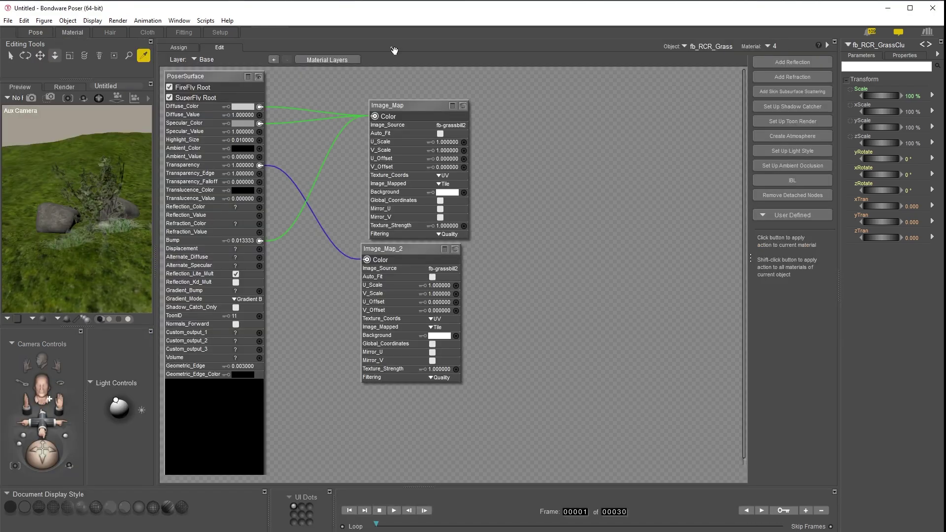
click(403, 250)
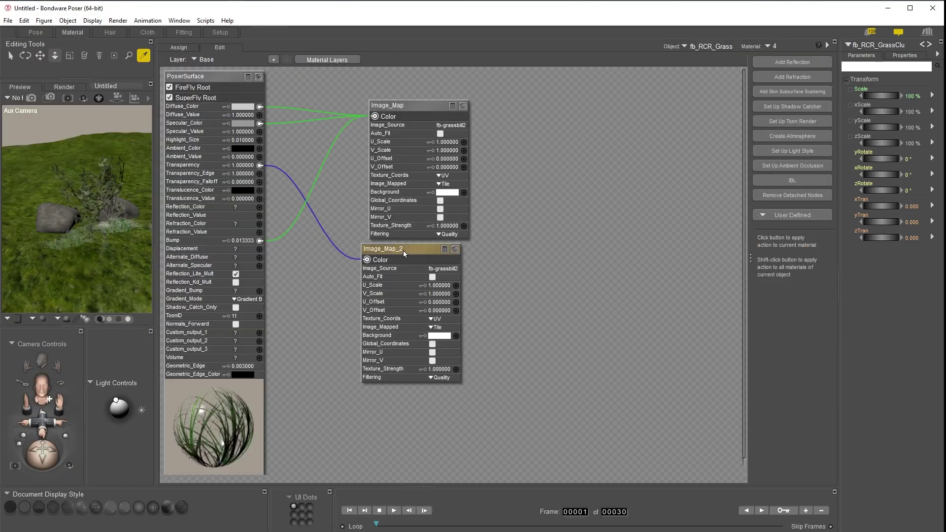
click(454, 248)
drag(403, 244, 598, 149)
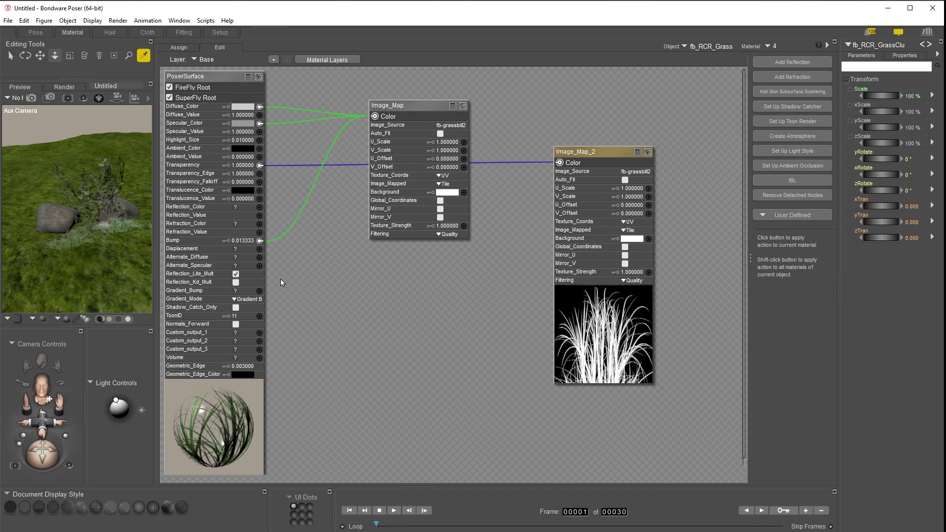
Set the Specular_Value of grass material 4 to 0 and render the Aux Camera view with SuperFly
click(243, 132)
text(0)
key(Return)
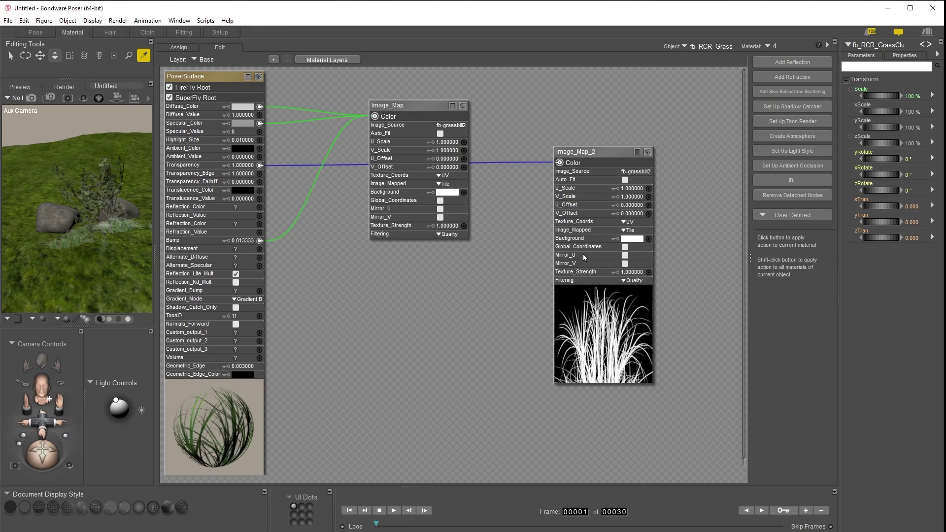
click(35, 32)
click(656, 55)
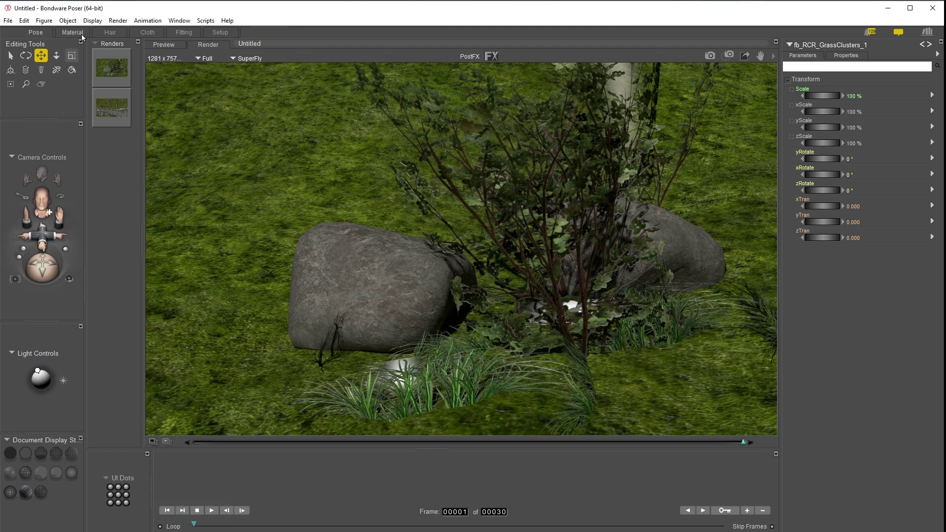
Set the Specular_Value of material 1 on the grass clusters to 0
click(69, 33)
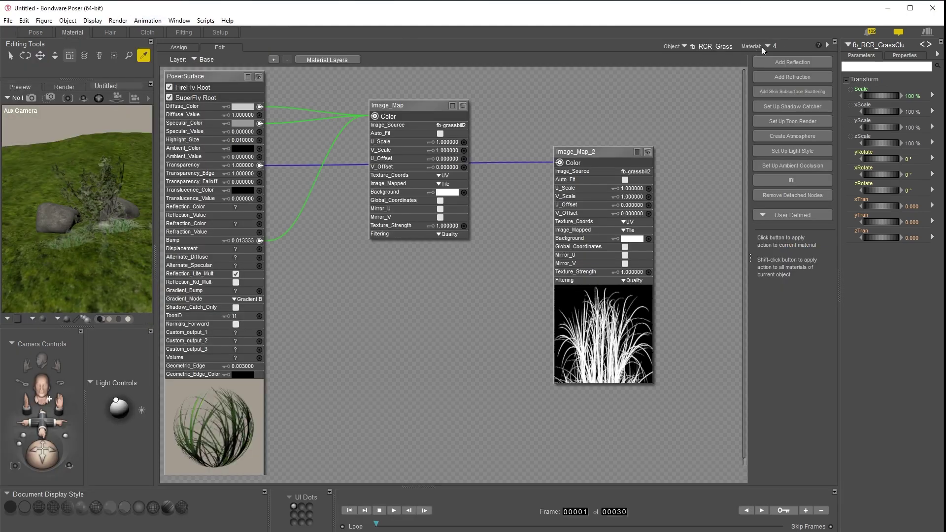
click(766, 46)
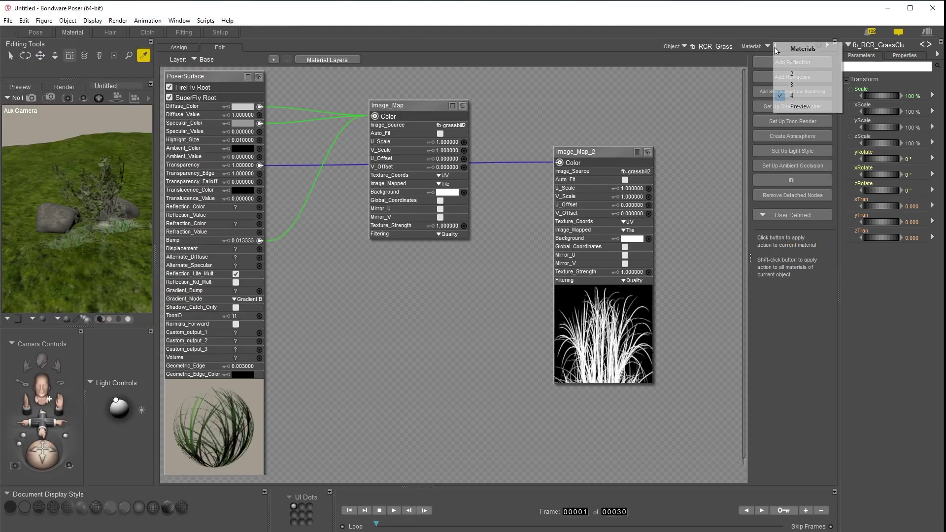
click(802, 64)
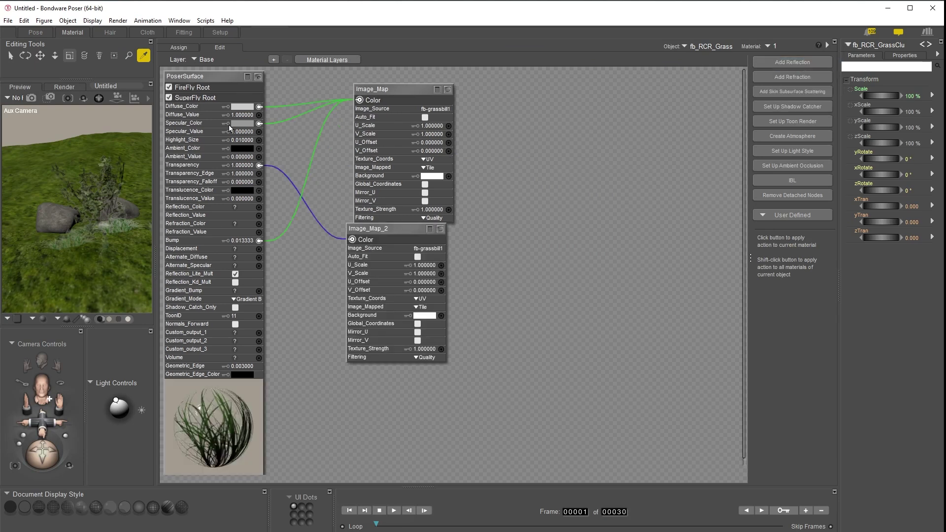
click(244, 140)
text(0)
key(Return)
Set the Specular_Value of material 2 on the grass clusters to 0
click(767, 46)
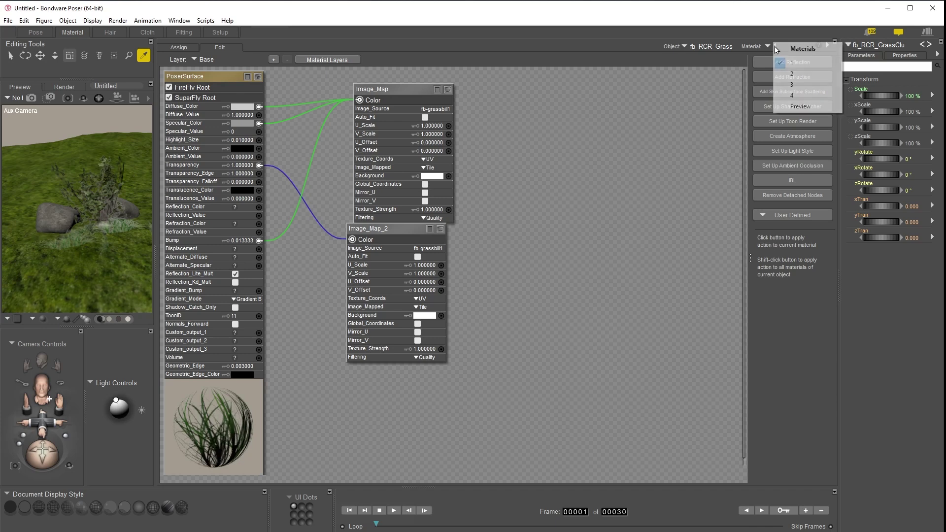
click(793, 73)
click(245, 132)
text(0)
key(Return)
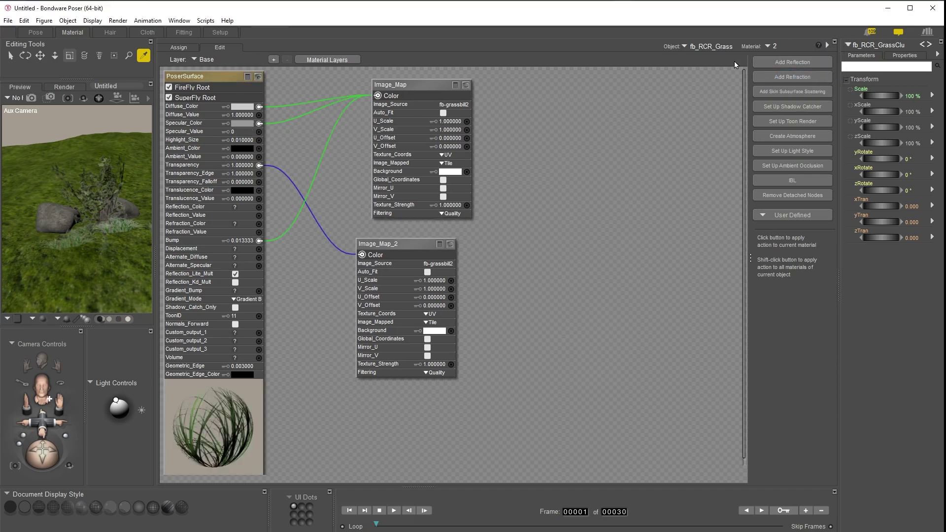
Set the Specular_Value of grass material 3 to 0 and render the Aux Camera view again with SuperFly
click(776, 46)
click(792, 85)
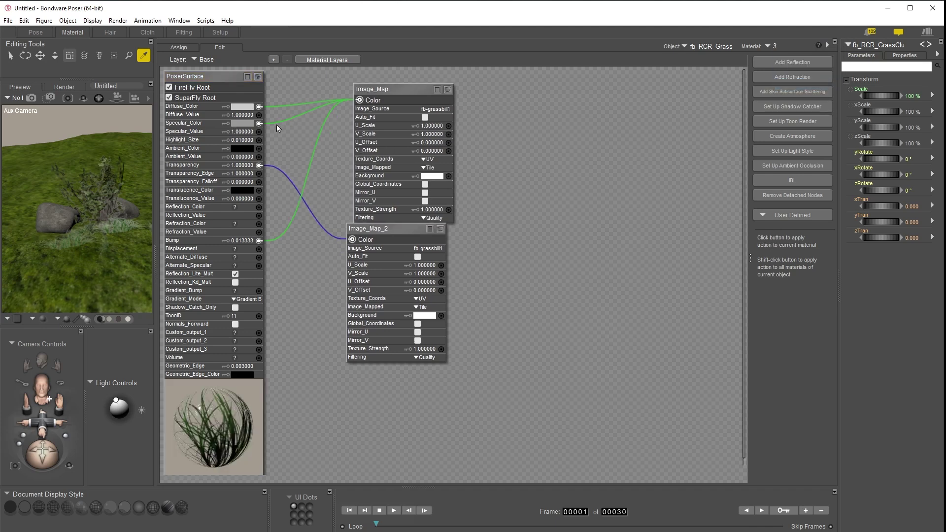
click(241, 131)
text(0)
key(Return)
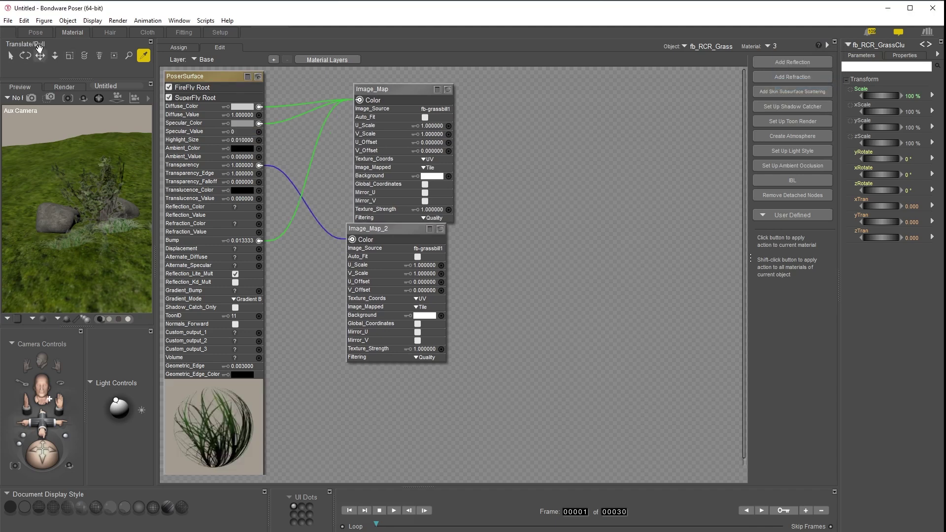
click(36, 32)
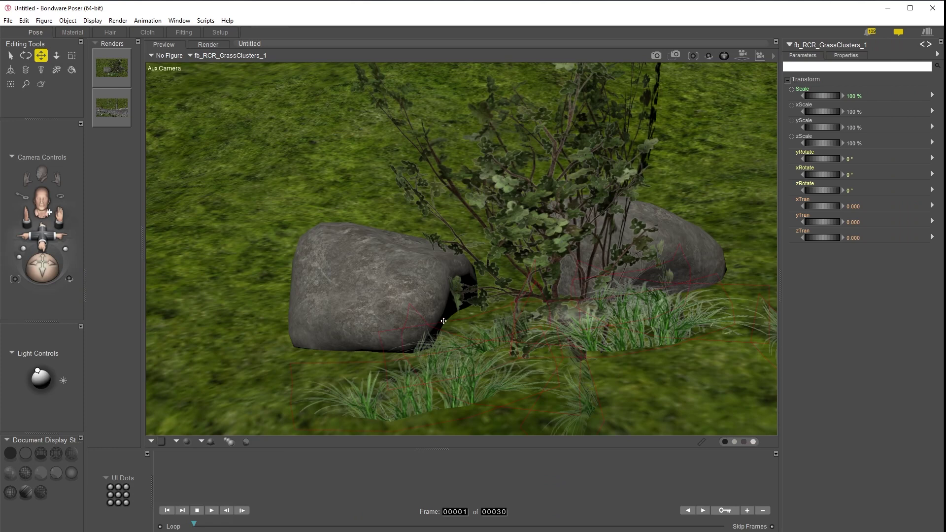
key(ctrl+r)
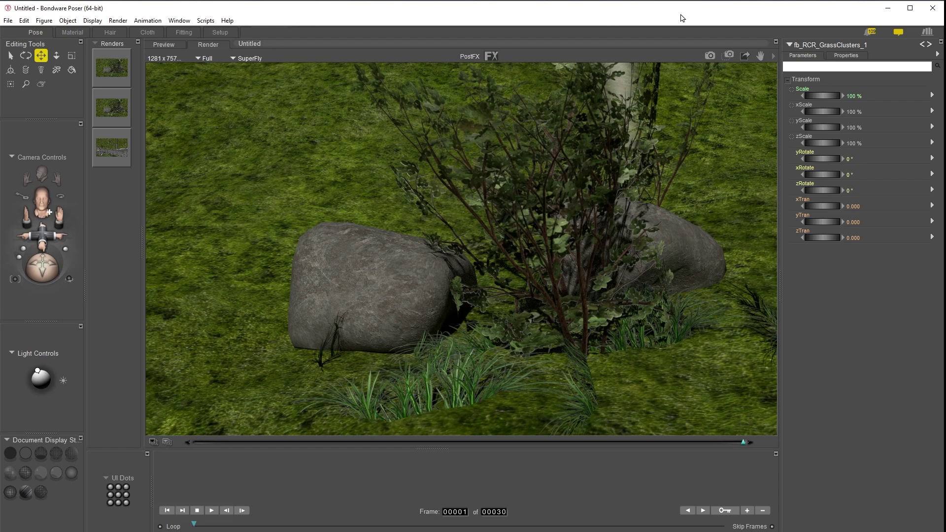
Switch the render settings to the FireFly engine and render the bush and grass view for comparison
click(771, 56)
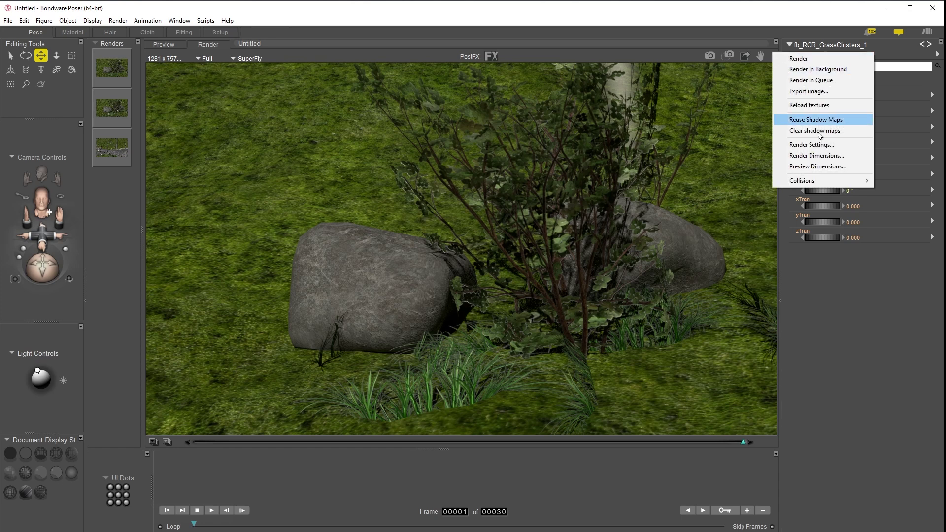
click(822, 146)
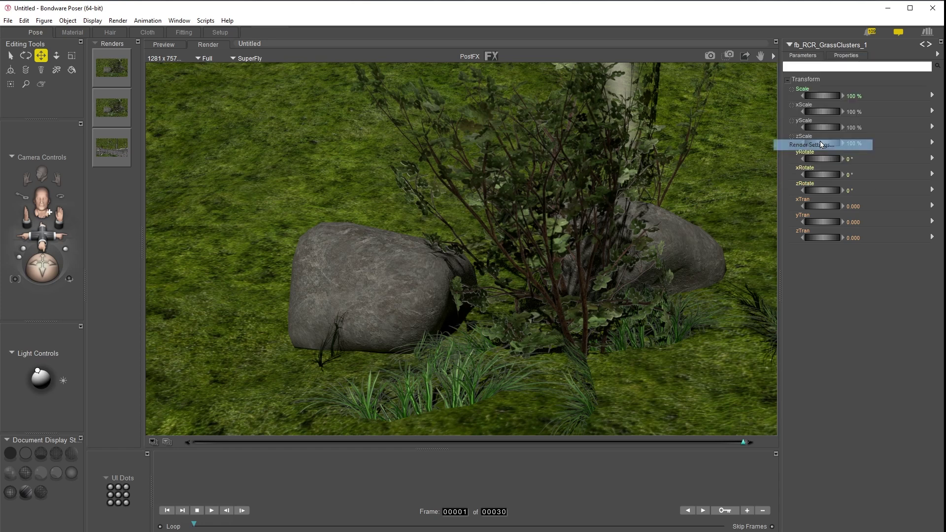
click(405, 168)
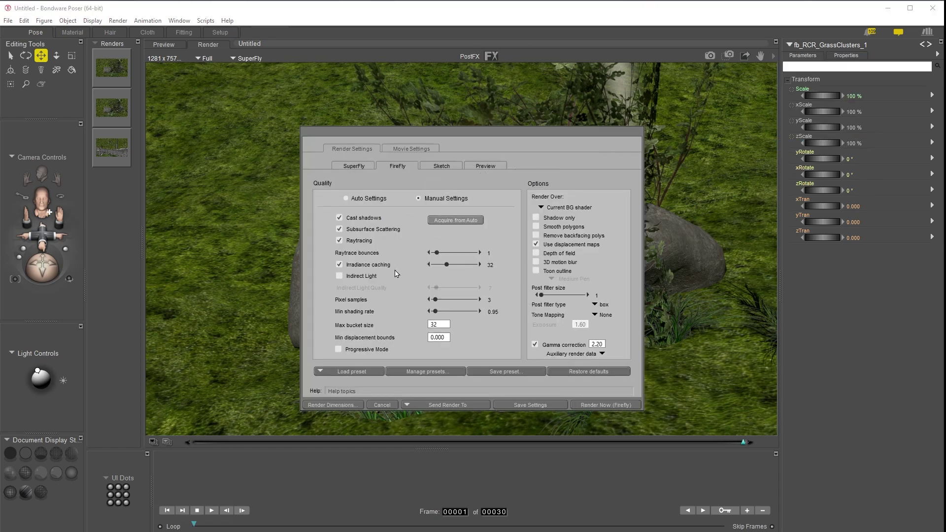
click(605, 405)
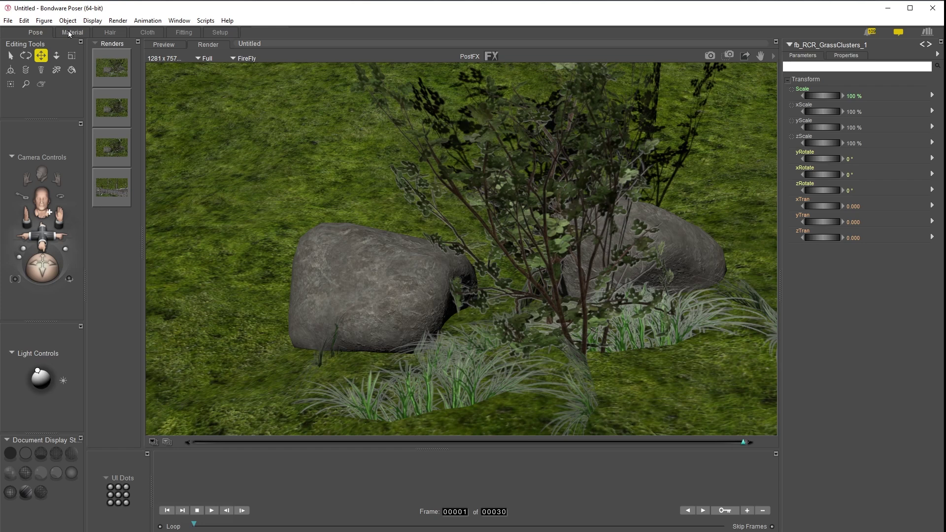
Return to the nodes of grass material 4 and show the preview of the Image_Map colour texture
click(85, 37)
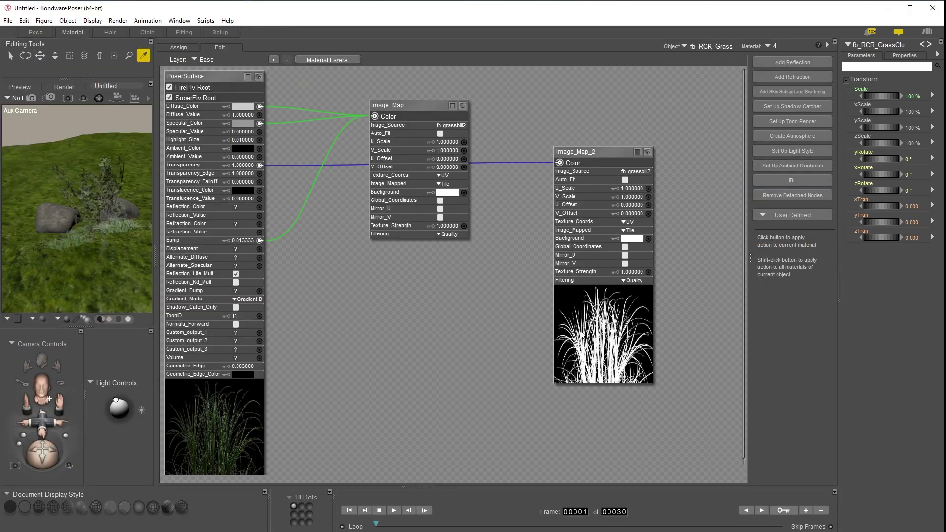
click(462, 106)
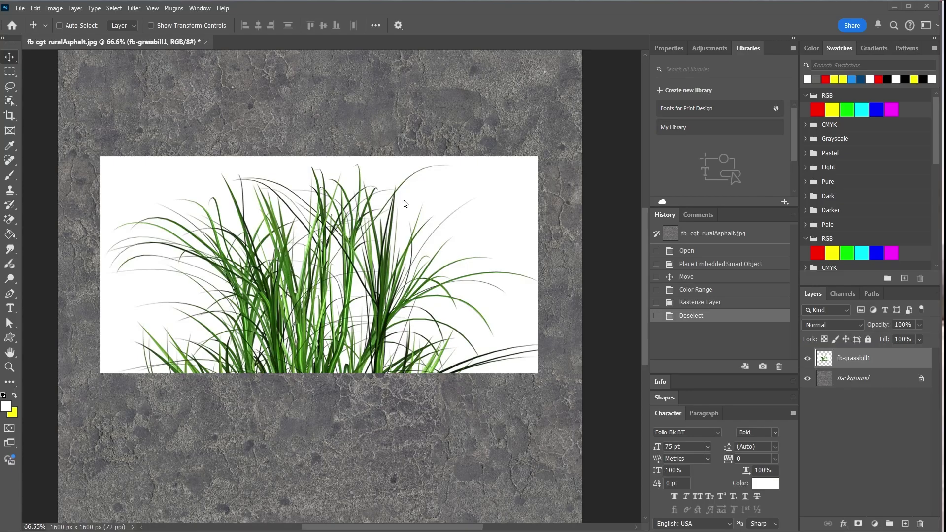
Delete the white background of the fb-grassbill1 layer using a Color Range selection at fuzziness 61, then clear the selection
drag(401, 201, 425, 211)
click(114, 9)
click(132, 104)
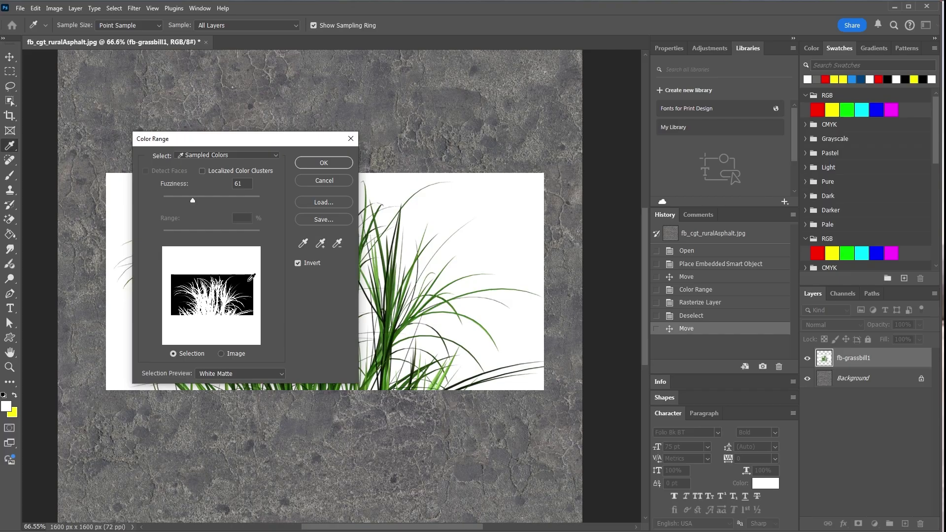
click(323, 163)
key(Delete)
key(ctrl+z)
key(ctrl+shift+i)
key(Delete)
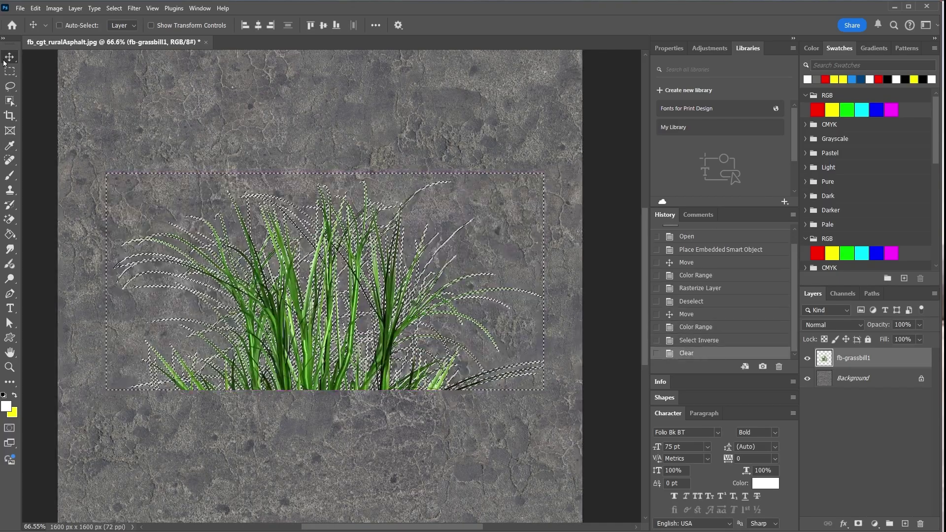
key(ctrl+d)
alt+scroll(333, 335, up, 10)
alt+scroll(400, 273, down, 6)
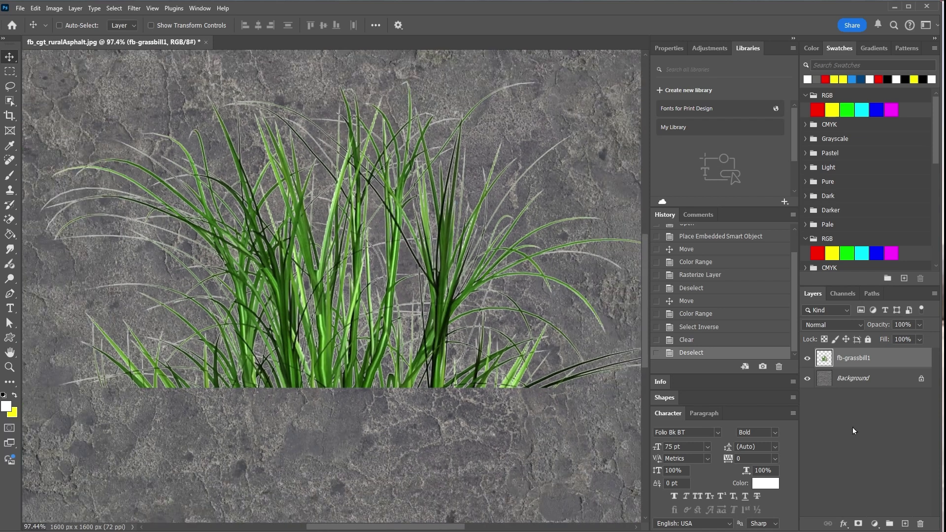
Give the fb-grassbill1 layer a Multiply Inner Glow in a grey sampled from the asphalt, with 50% opacity and size 6 px
click(857, 531)
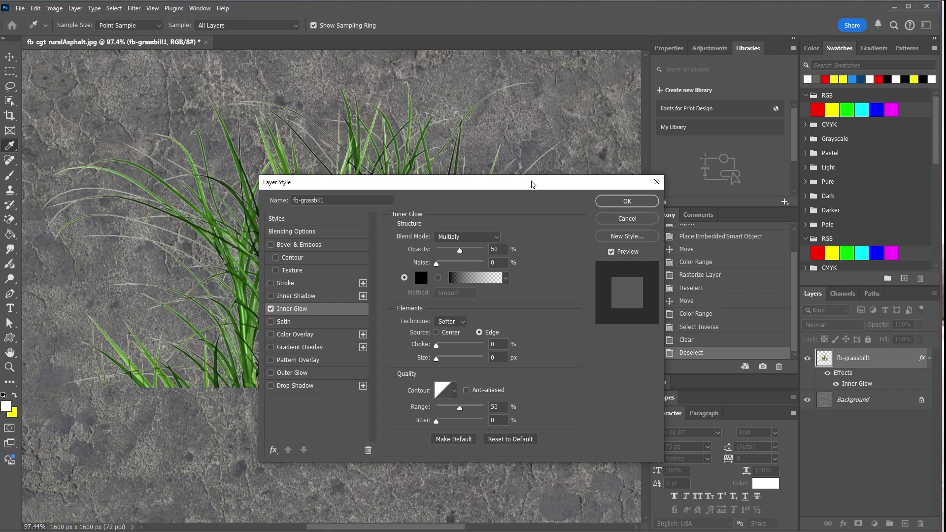
click(573, 78)
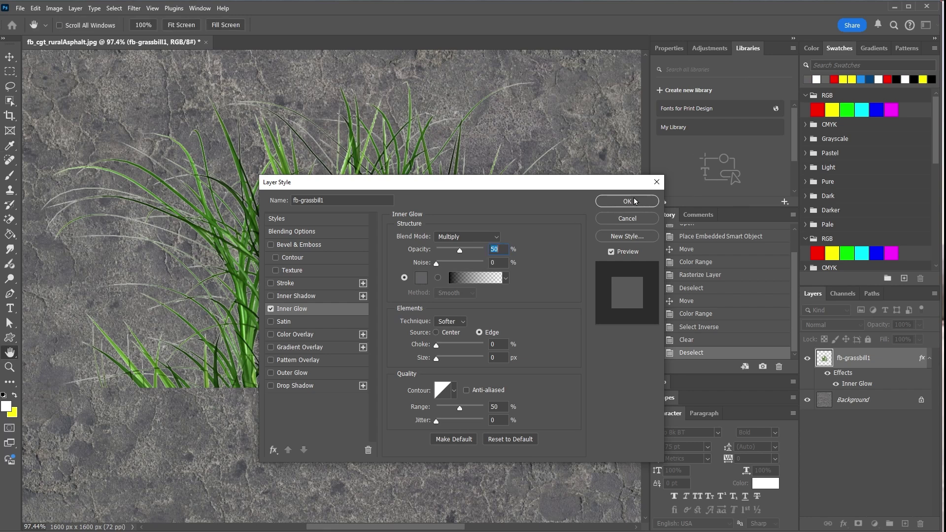
double_click(502, 356)
text(6)
key(Return)
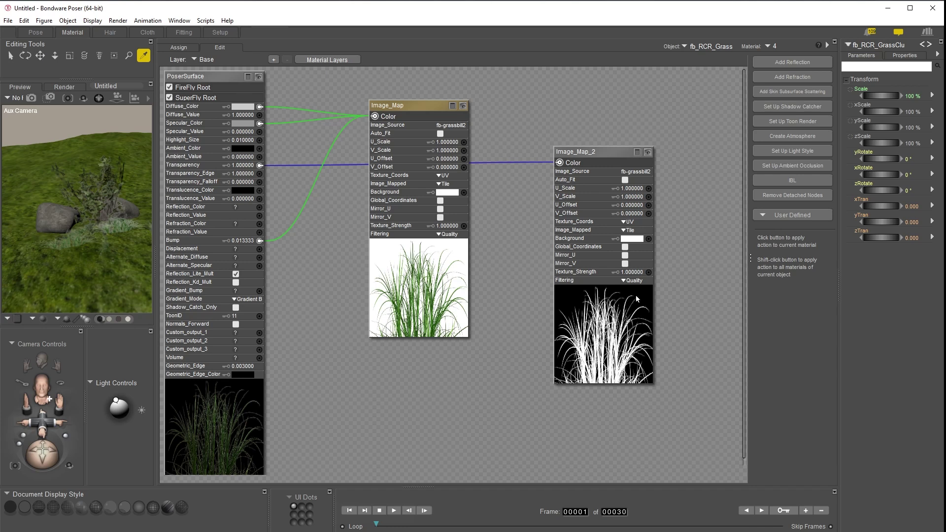
Look up the folder of the Image_Map_2 texture in Poser and open that CrossRoads-Rural folder in File Explorer
click(637, 172)
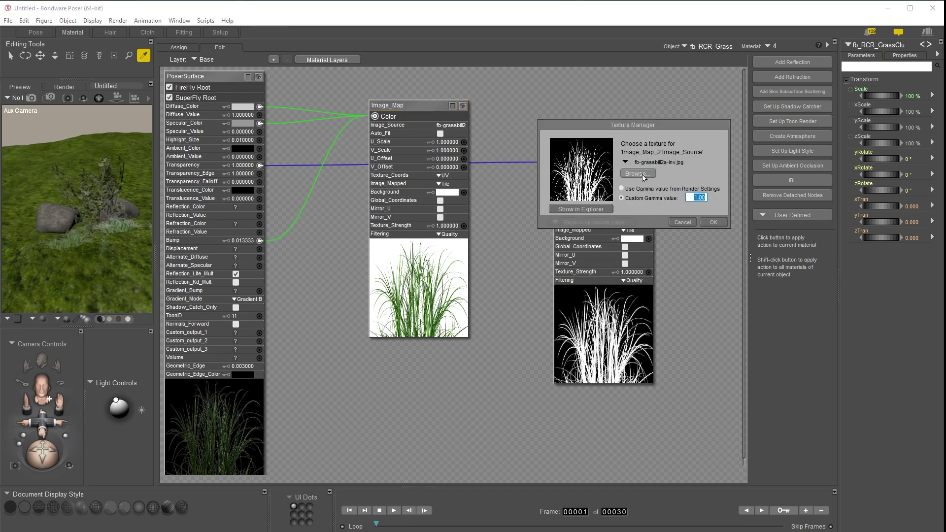
click(640, 175)
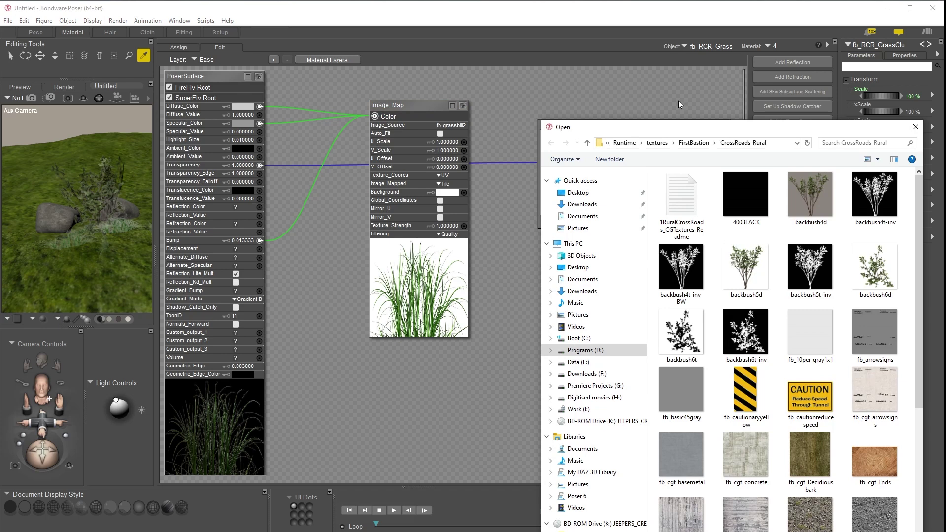
click(781, 141)
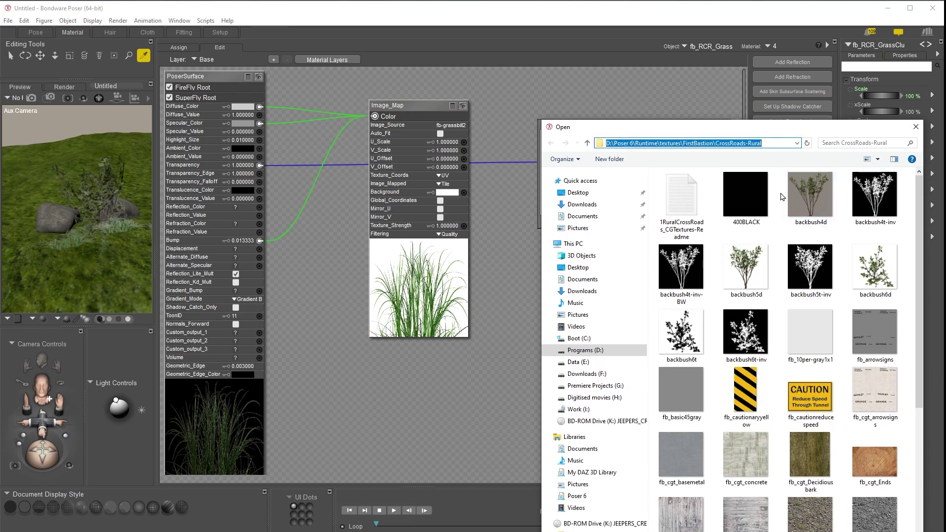
key(Escape)
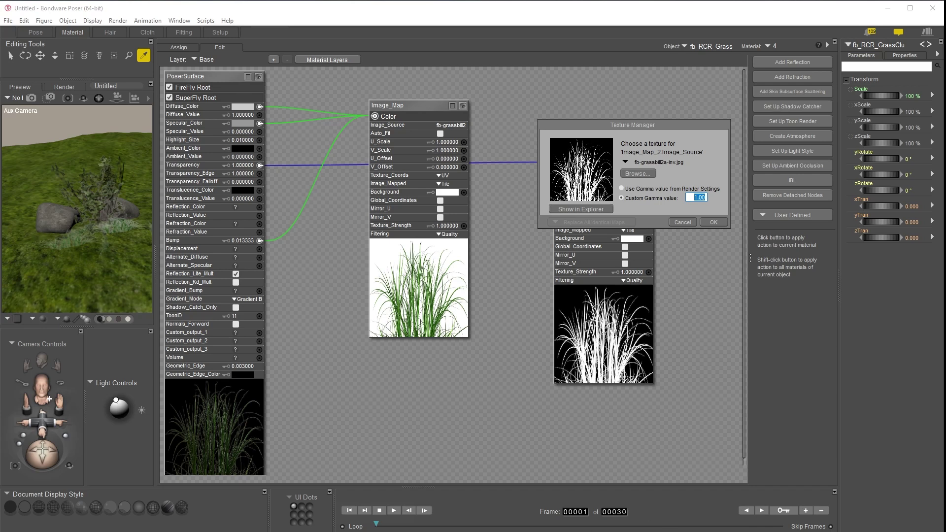
key(super+e)
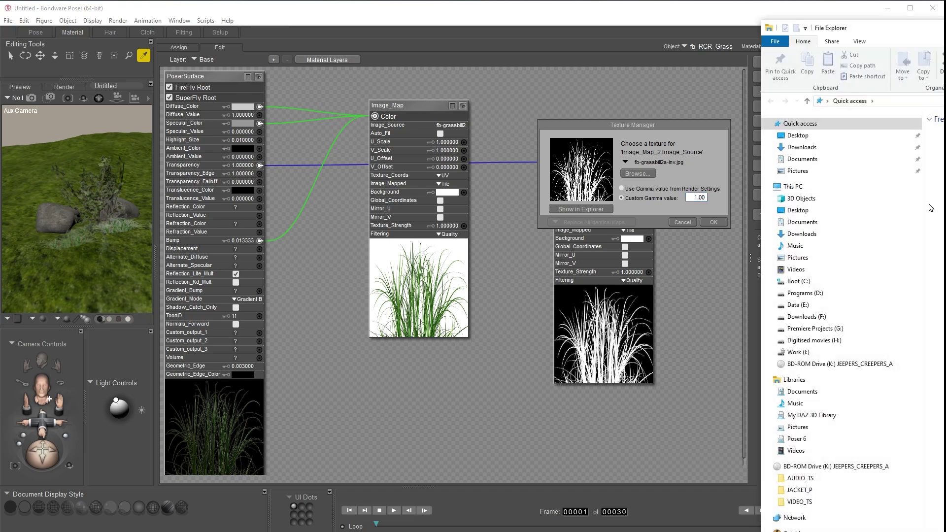
key(alt+d)
key(ctrl+v)
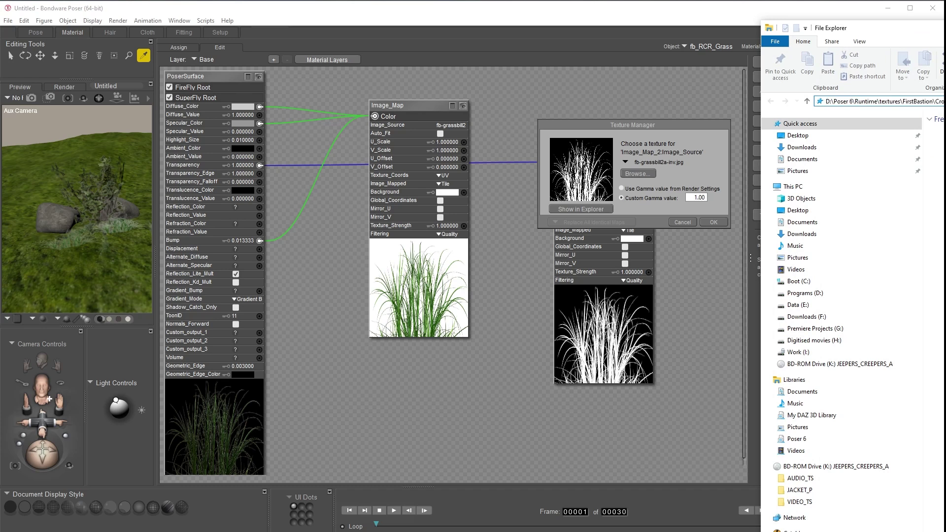
key(Return)
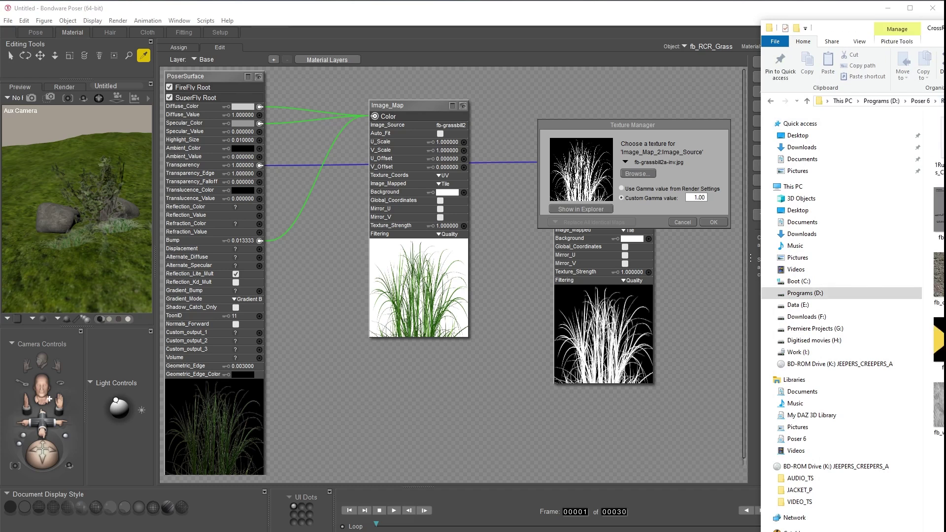
drag(945, 30, 695, 44)
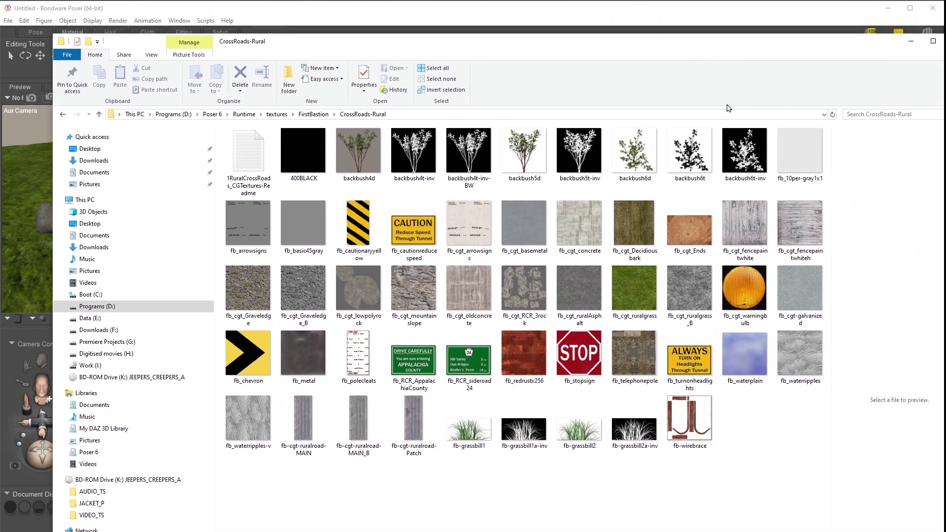
Open the transparency mask fb-grassbill1a-inv.jpg in FastStone Image Viewer with an enlarged preview and close the texture folder
click(525, 437)
double_click(525, 437)
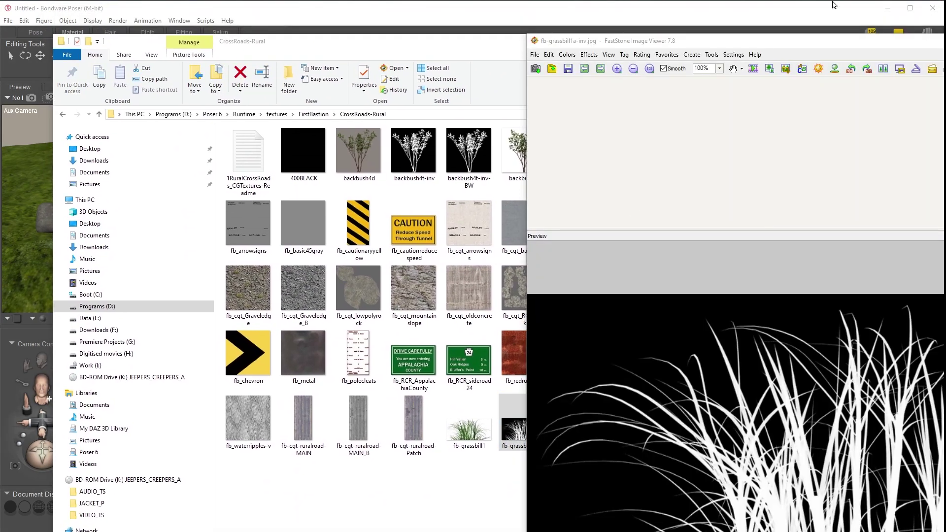
drag(747, 42, 291, 1)
click(376, 378)
click(376, 378)
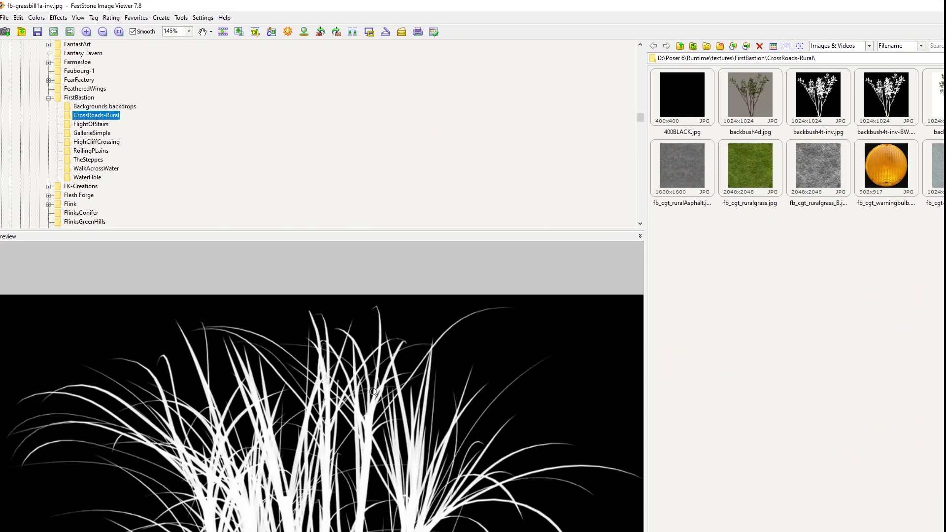
drag(831, 4, 817, 40)
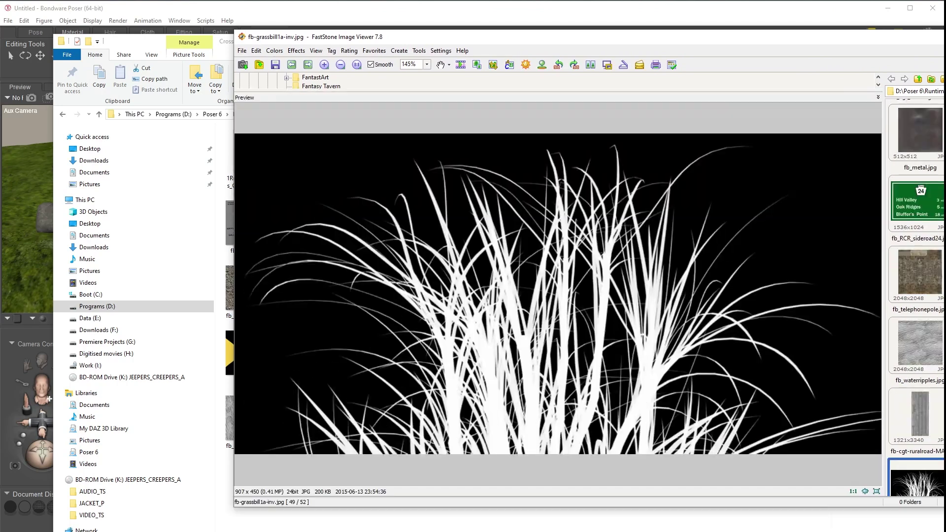
click(895, 36)
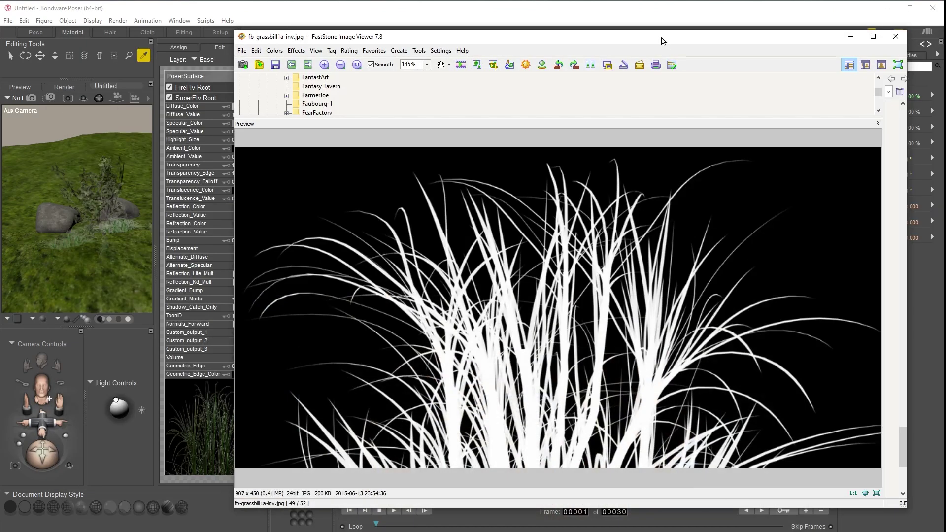
Examine the edges of the grass blades in the mask at up to 1000% zoom and put the viewer away
drag(665, 42, 601, 28)
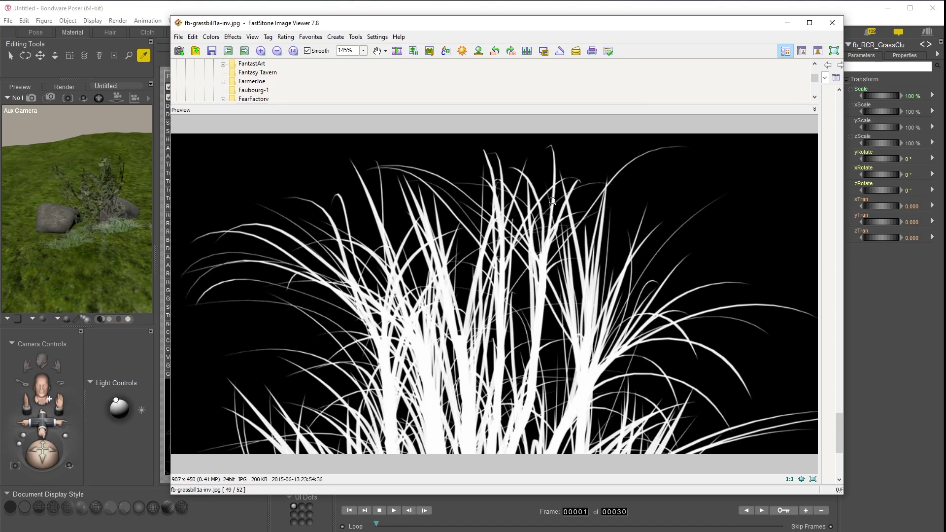
scroll(598, 235, up, 2)
scroll(582, 214, up, 4)
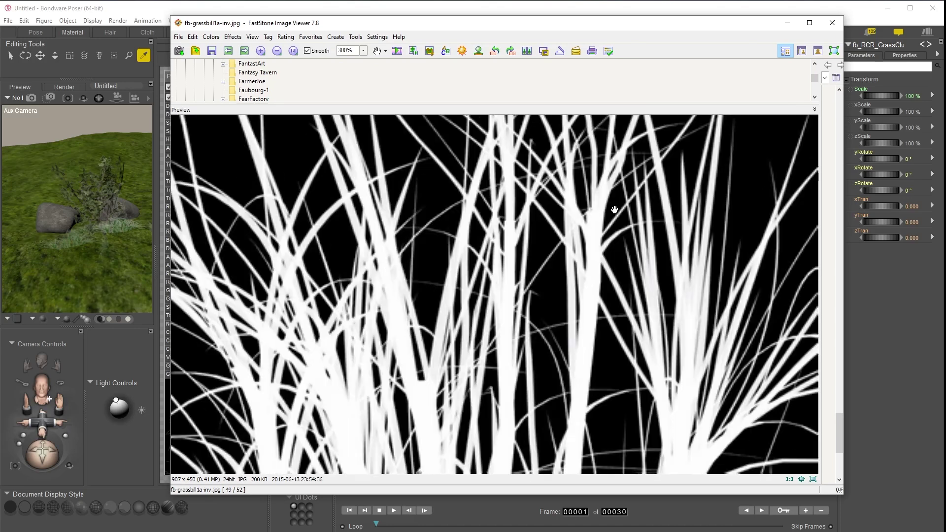
scroll(383, 189, up, 1)
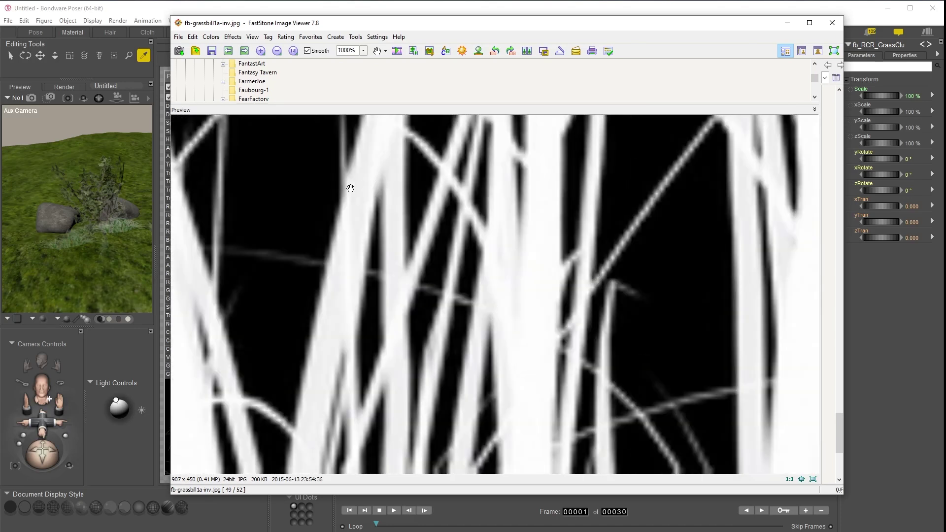
scroll(418, 274, up, 2)
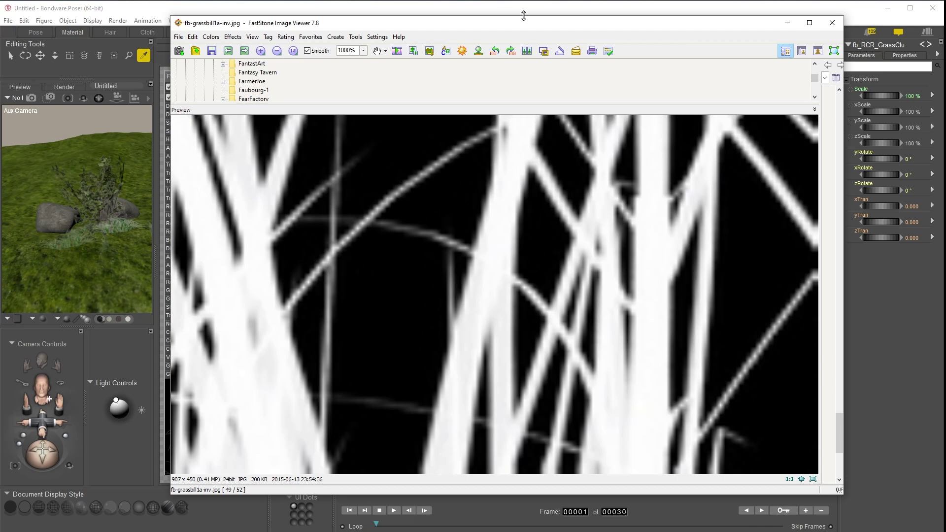
click(786, 25)
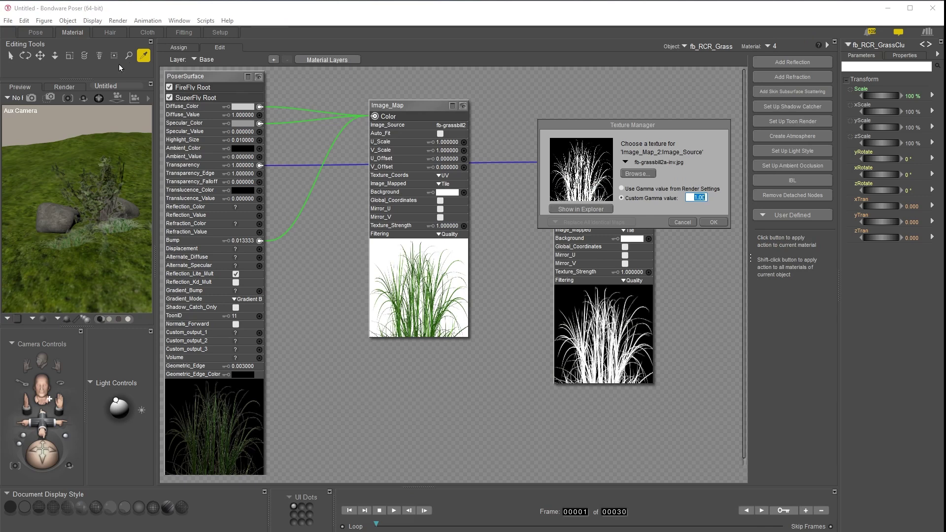
Leave the Image_Map_2 texture unchanged and inspect the grass in the Pose room with fb_RCR_Mountain_Slope_2 selected instead of the clusters
click(682, 222)
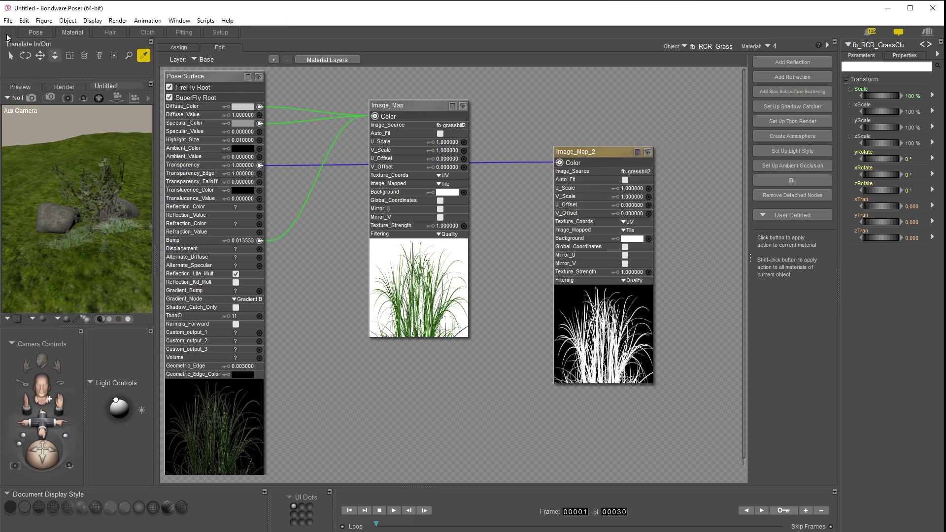
click(32, 32)
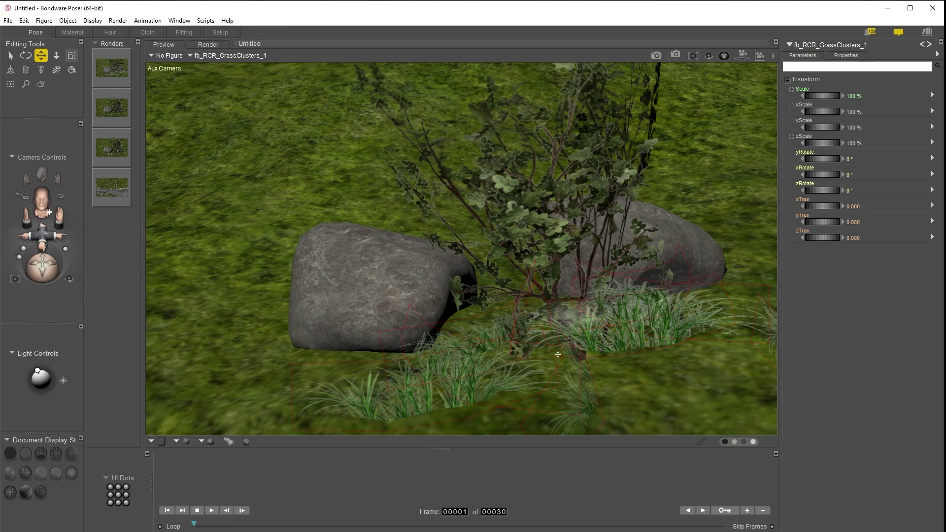
click(580, 146)
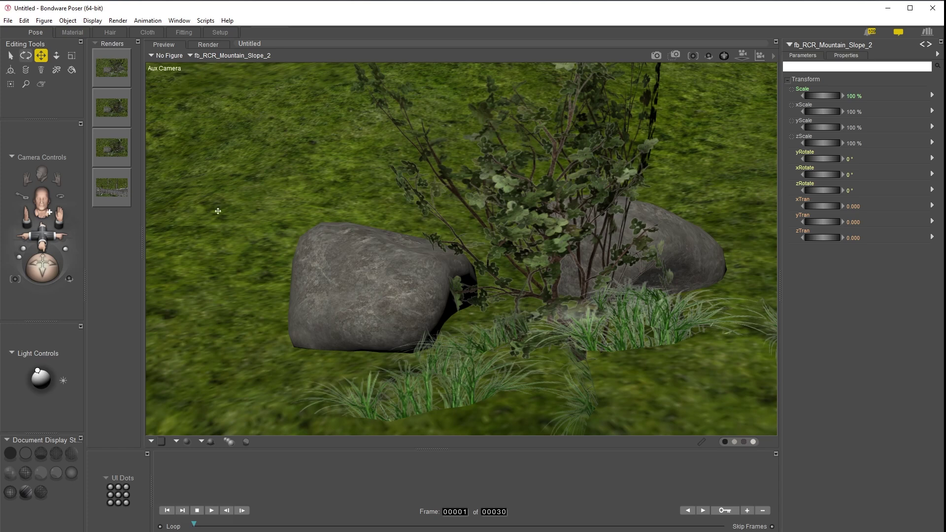
Return to the Material room and select fb_RCR_GrassClusters_1 to show the nodes of its material 4
click(72, 32)
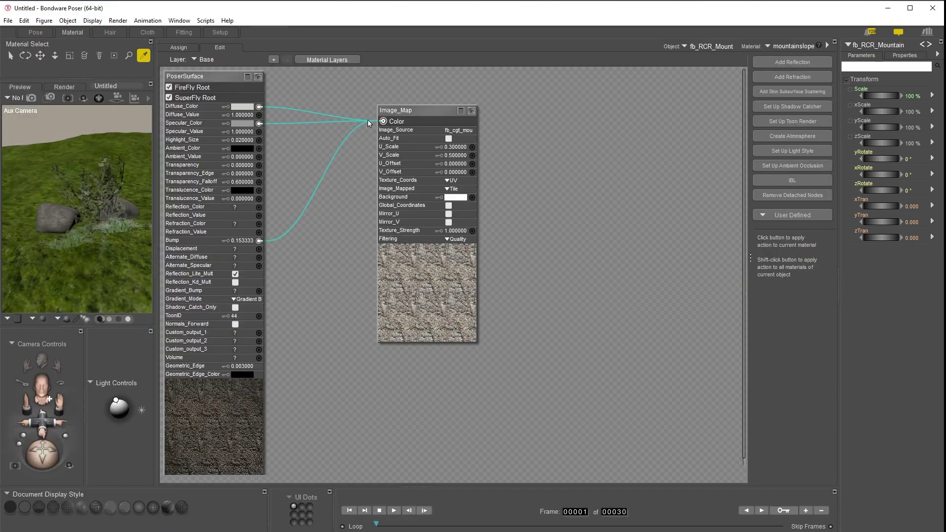
click(711, 45)
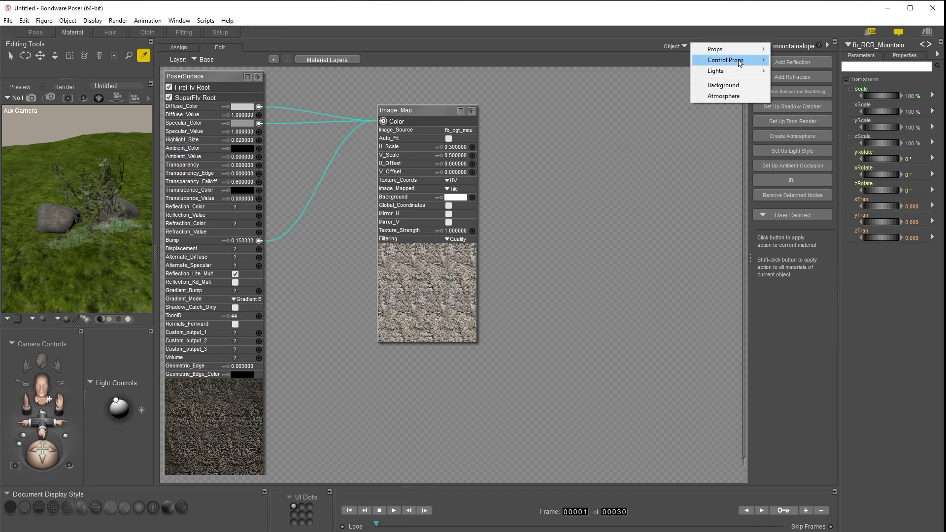
mouse_move(728, 51)
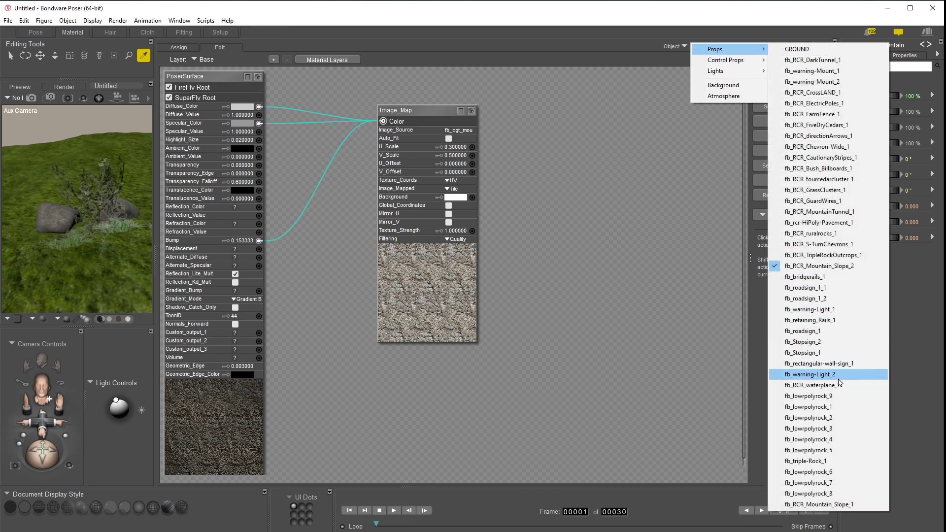
click(512, 321)
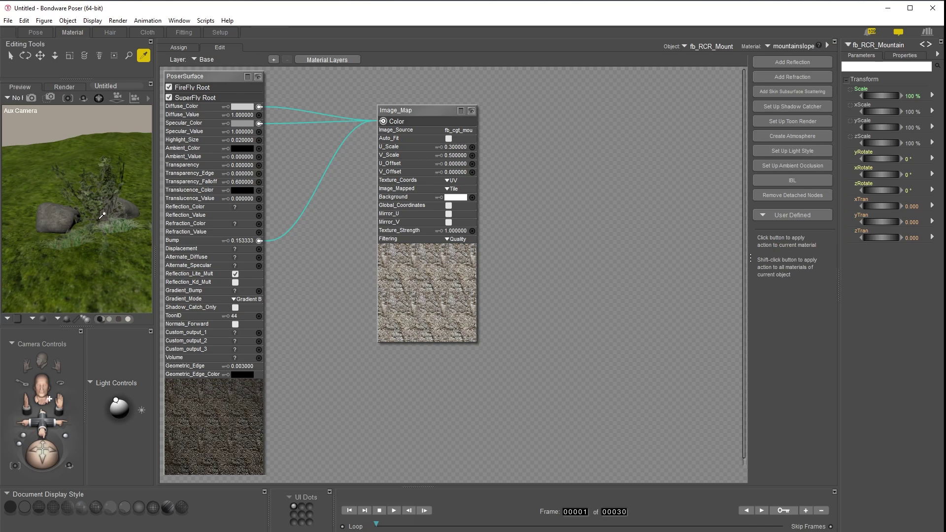
right_click(82, 238)
mouse_move(108, 262)
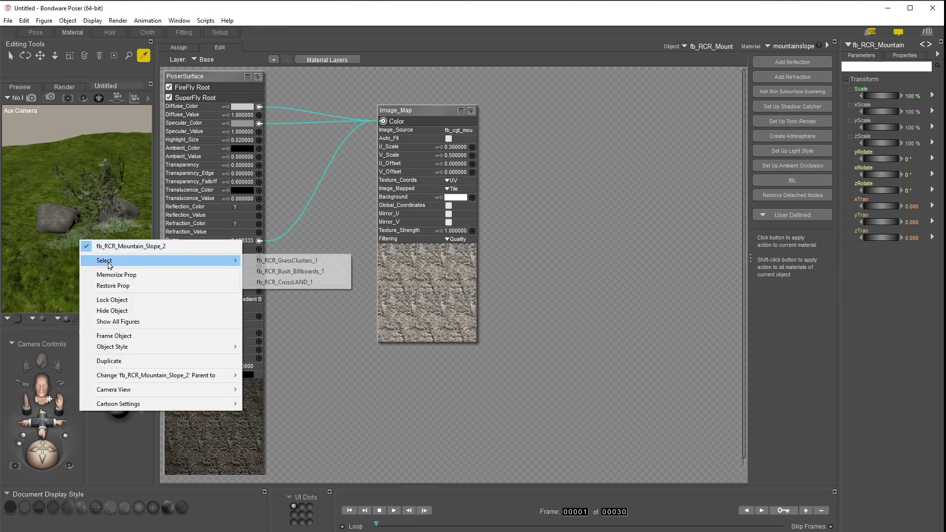
click(287, 260)
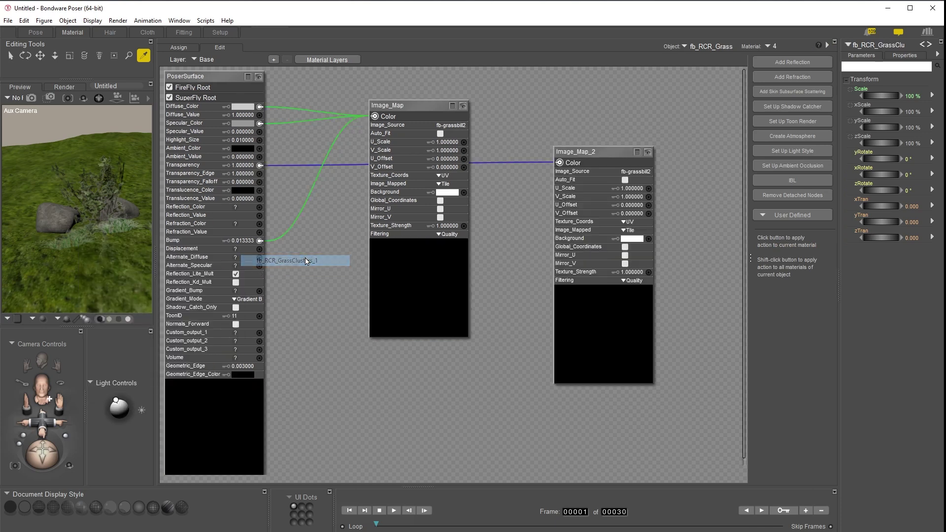